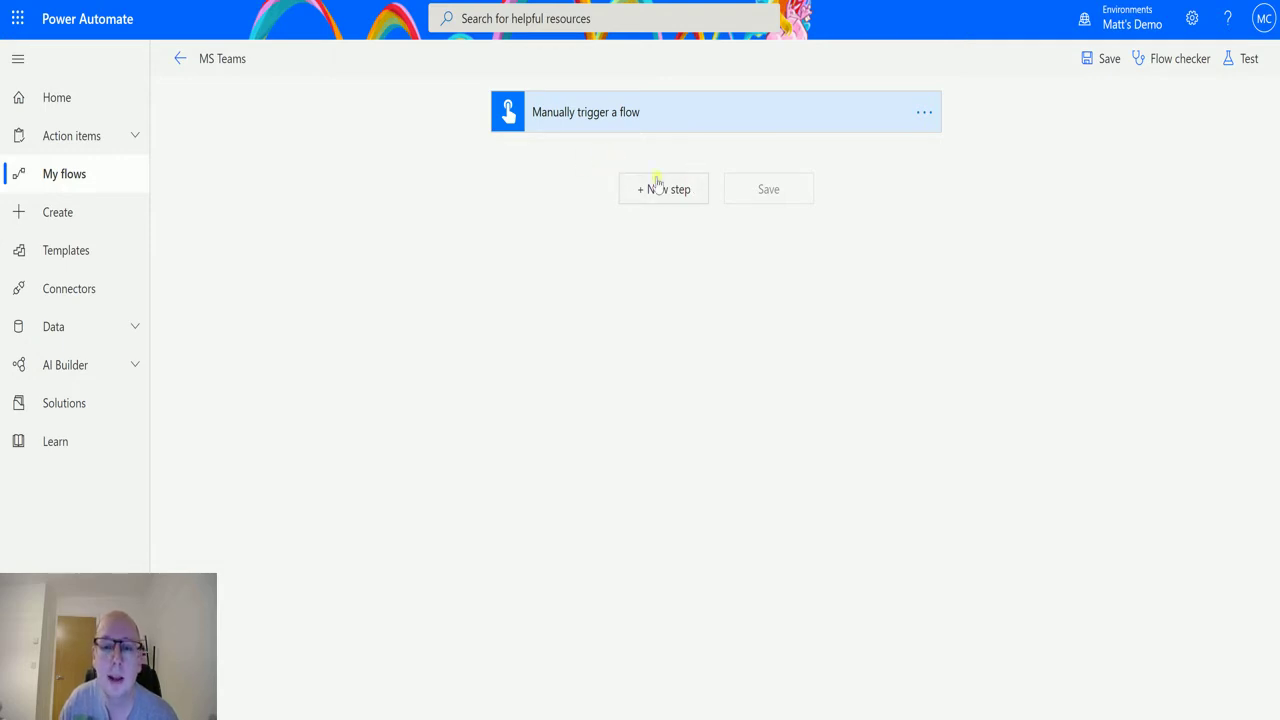
Add a Microsoft Teams 'Post your own adaptive card as the Flow bot to a user' action after the trigger
click(655, 186)
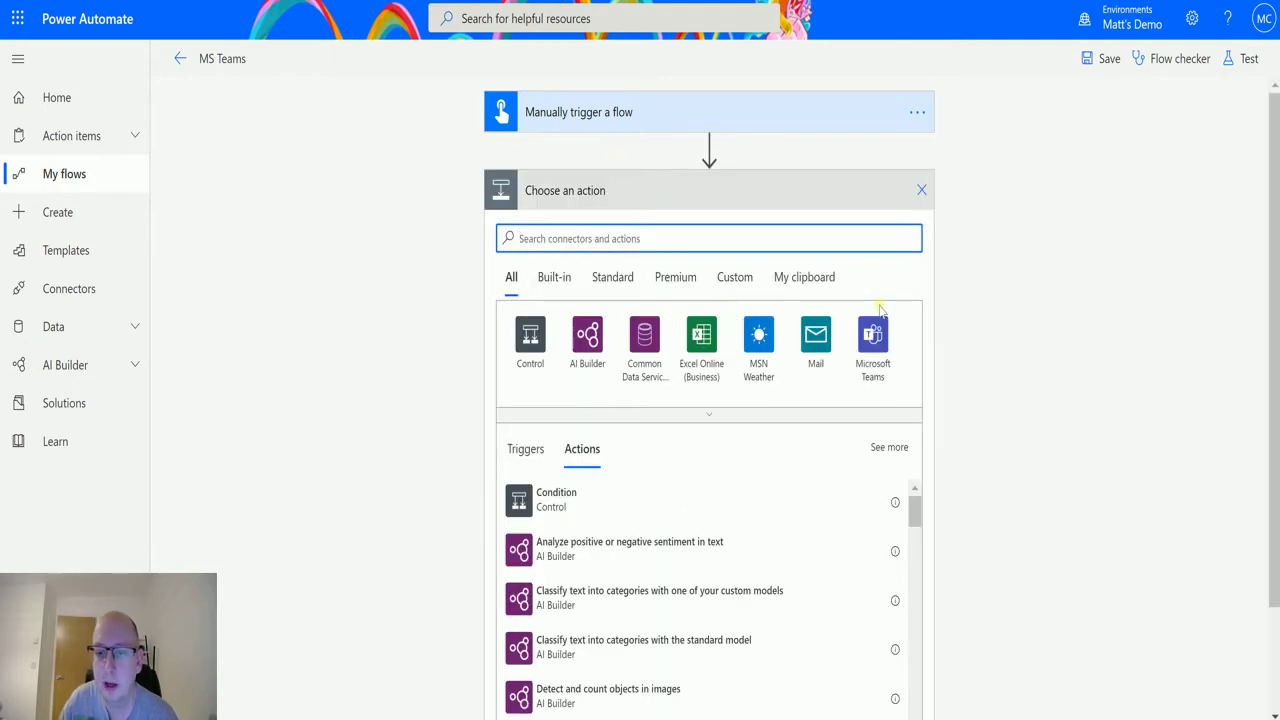
click(873, 340)
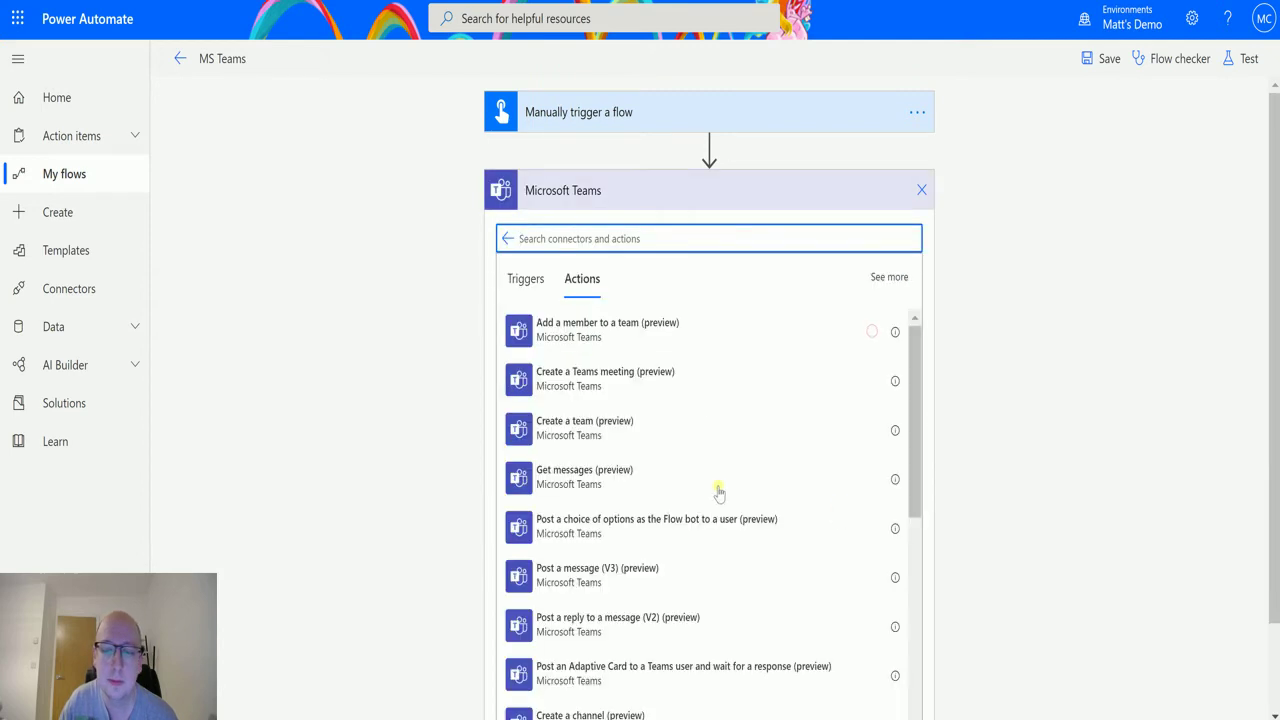
scroll(826, 327, down, 4)
scroll(826, 327, down, 3)
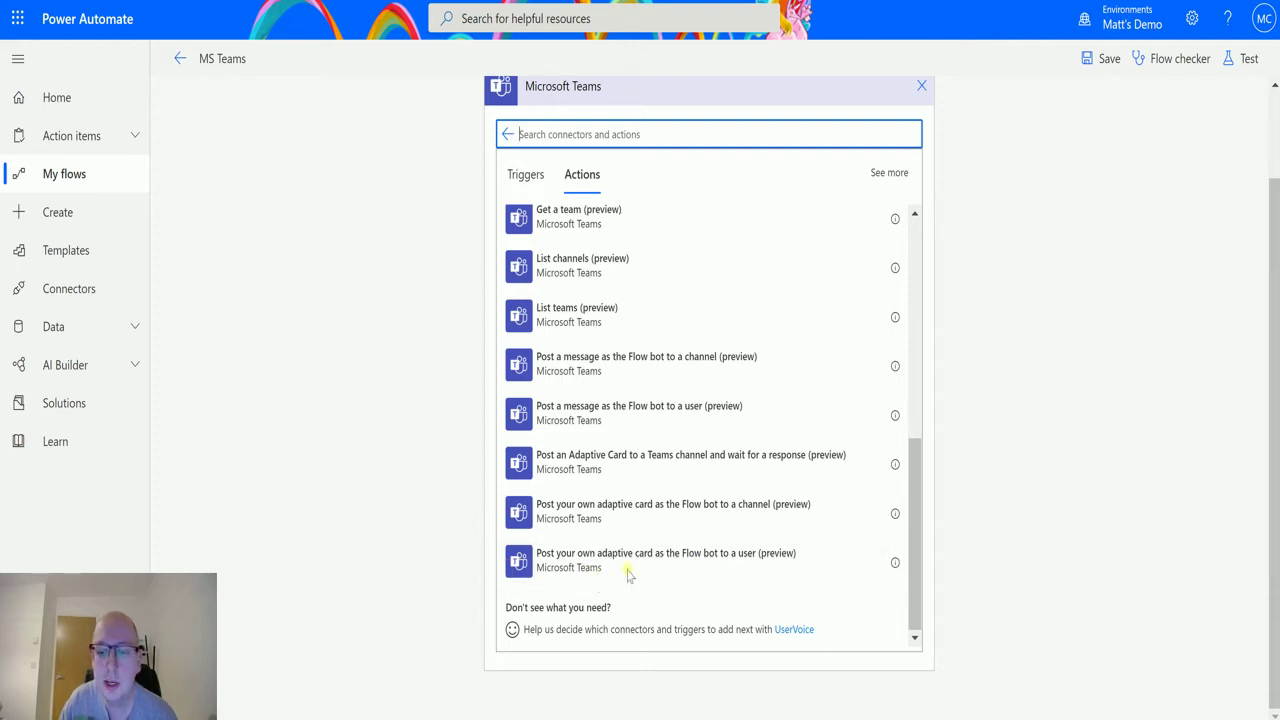
click(766, 558)
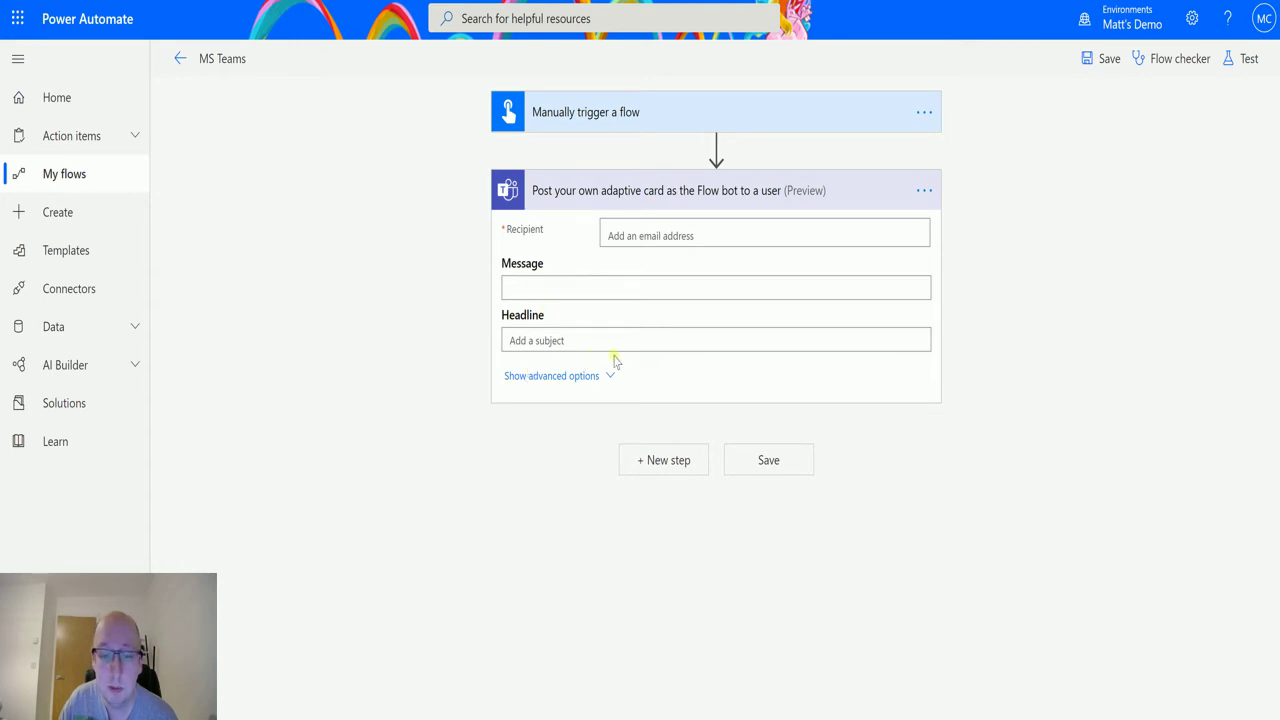
Set the action's Recipient to the suggested colleague found by name search
click(643, 237)
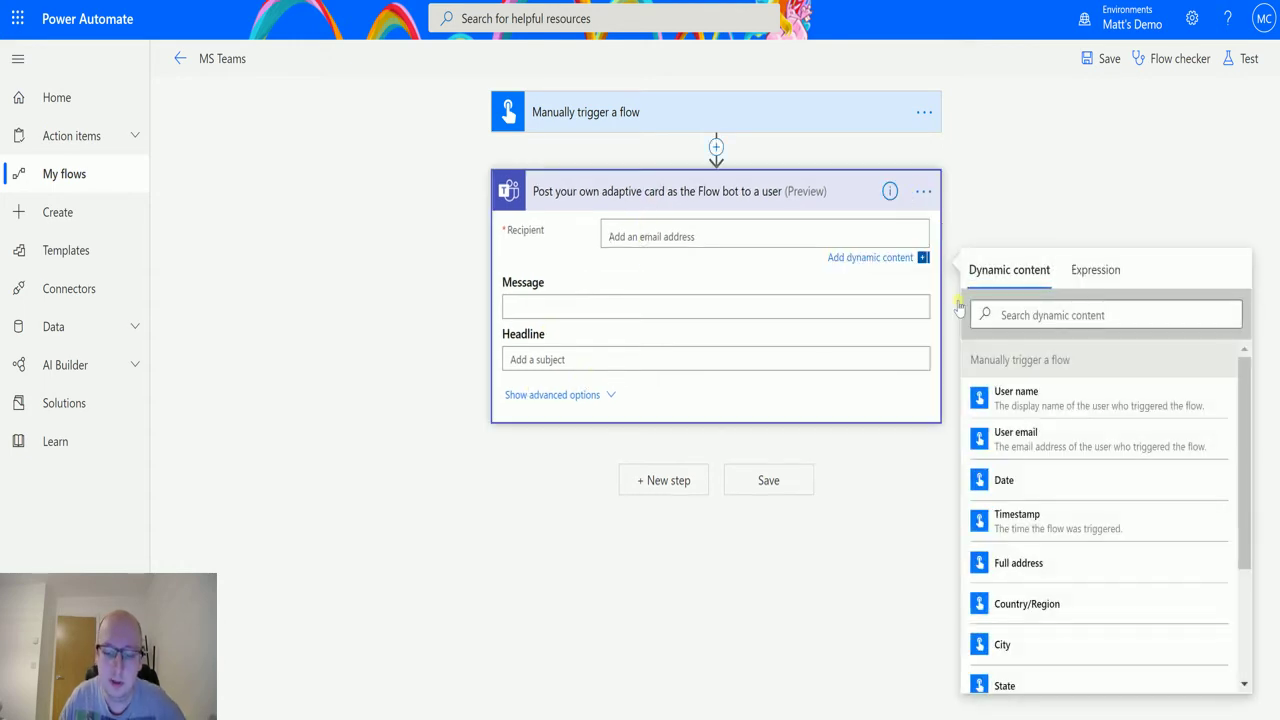
text(matt.)
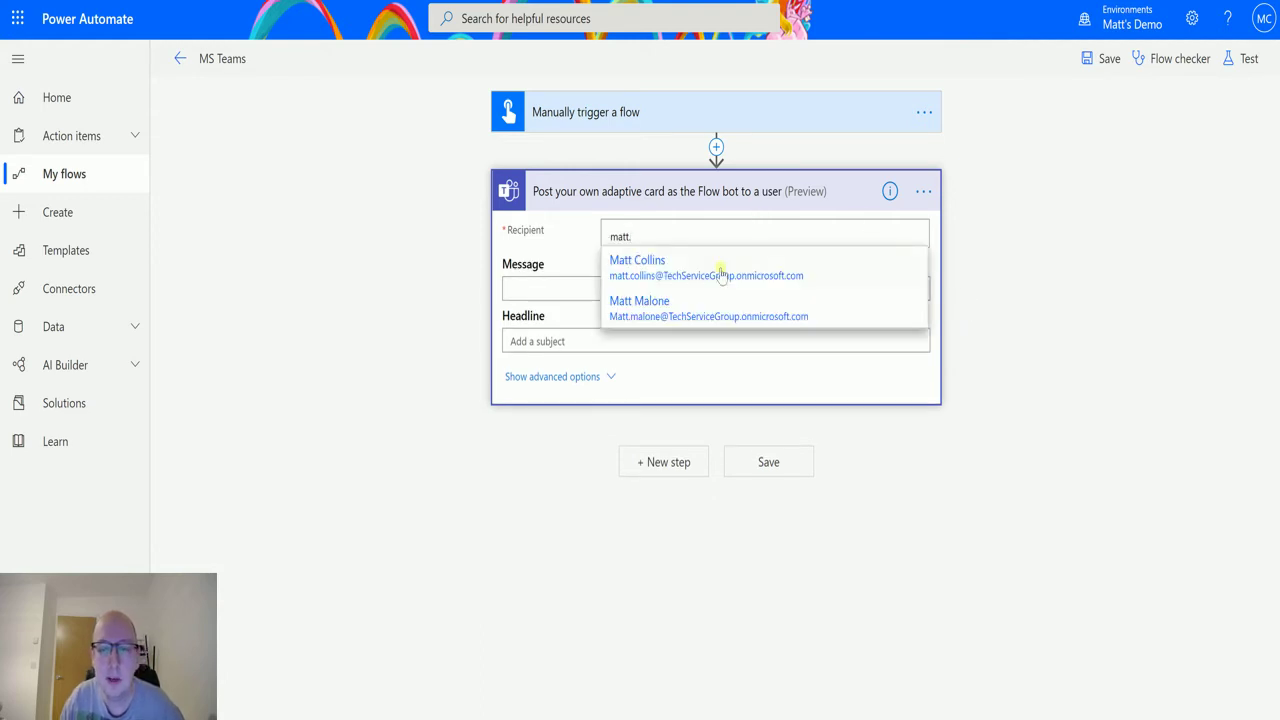
click(727, 280)
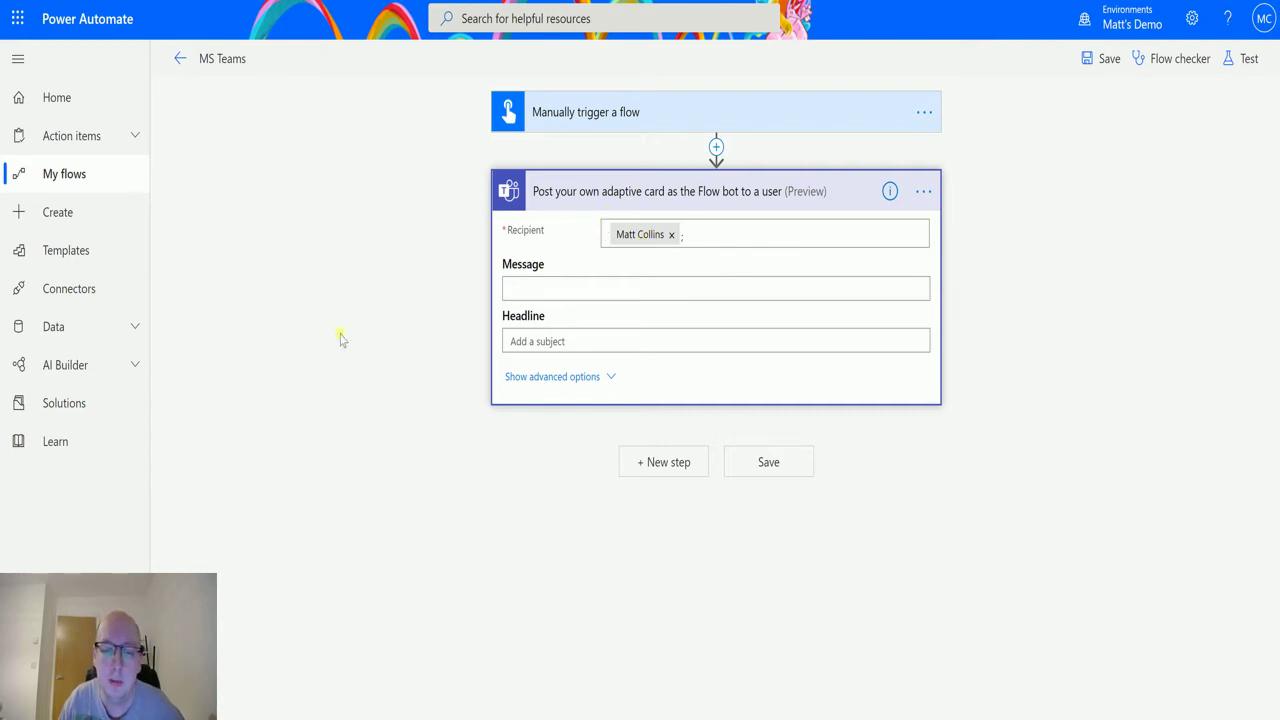
click(578, 283)
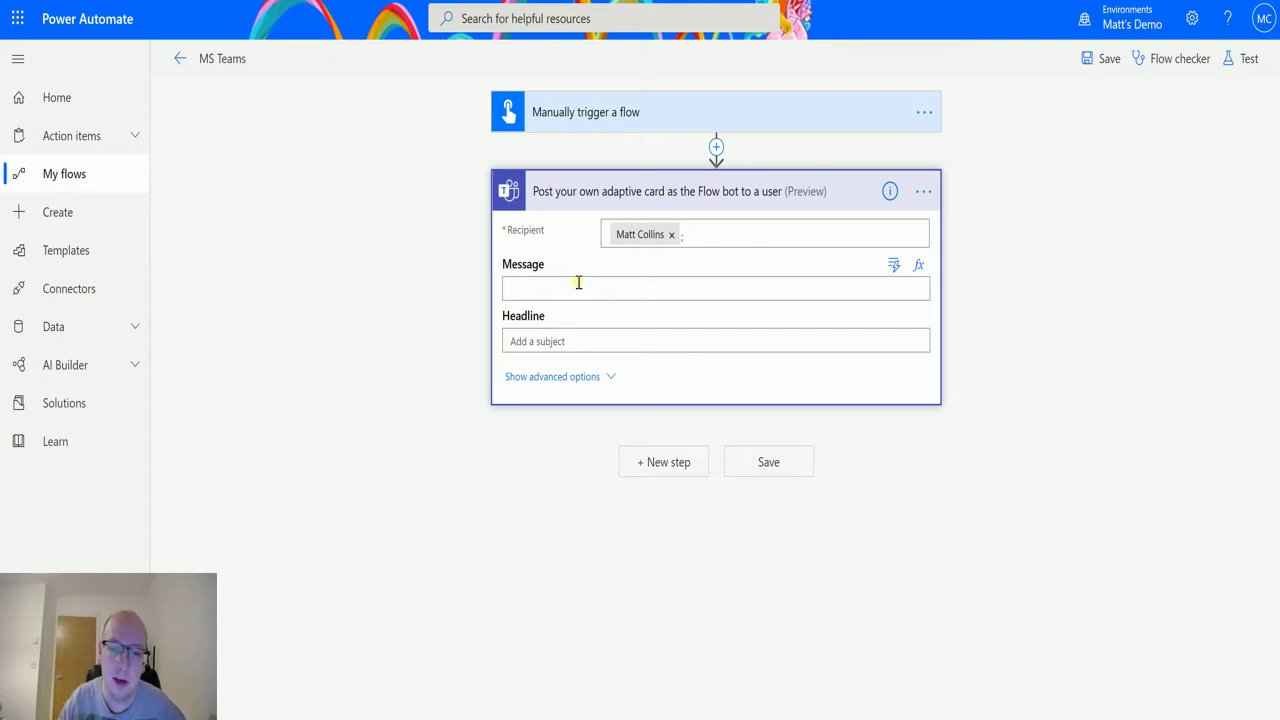
Paste the saved 'Welcome to Jurassic Park!' adaptive card JSON from clipboard history into Message
key(super+v)
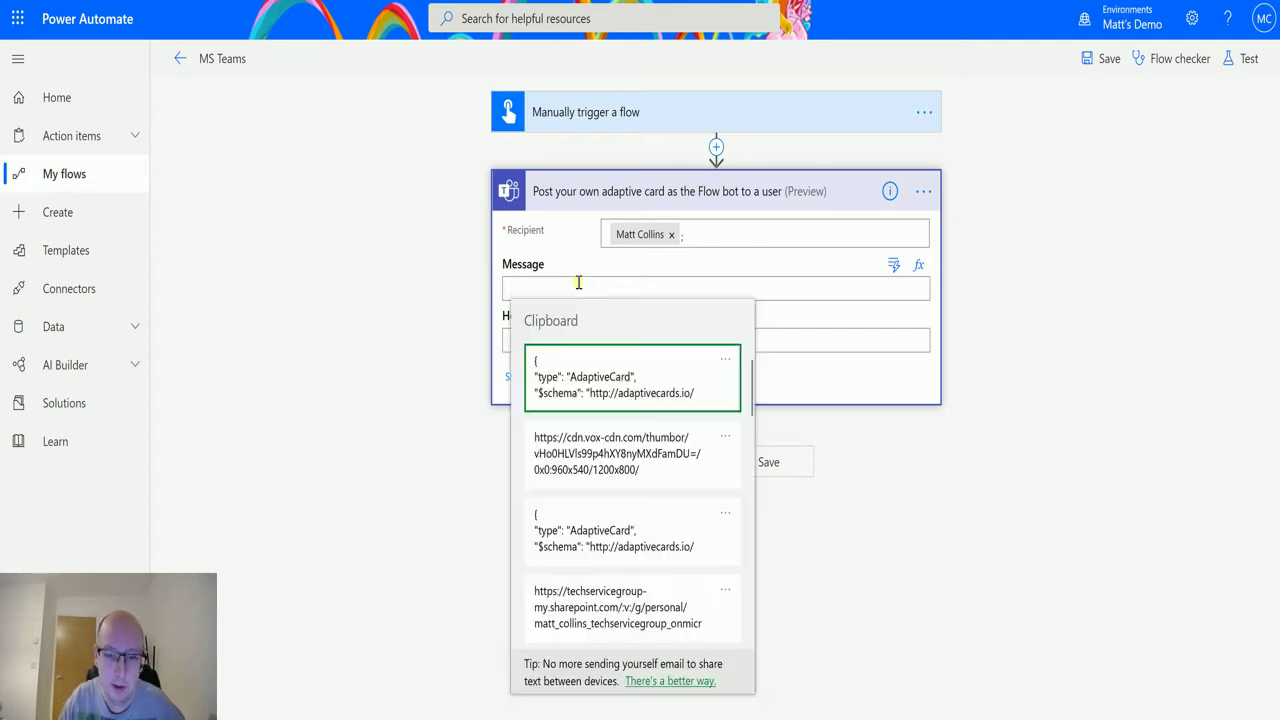
click(604, 398)
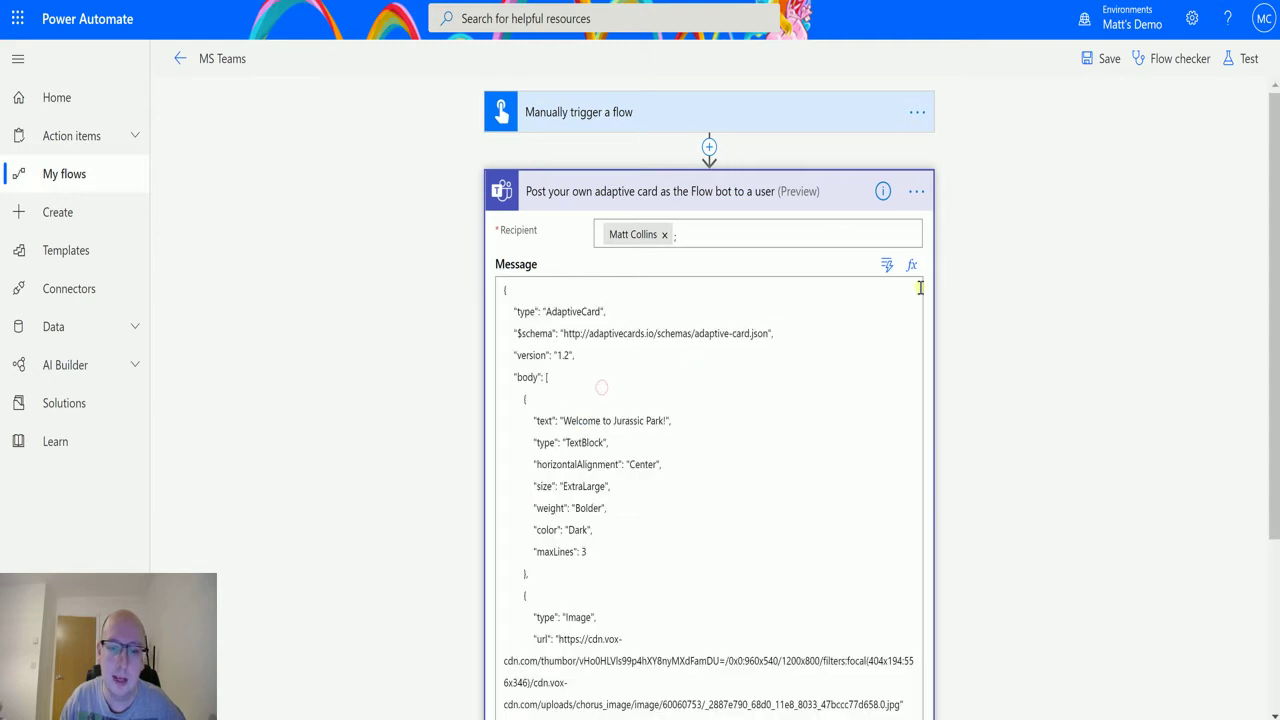
scroll(920, 238, down, 3)
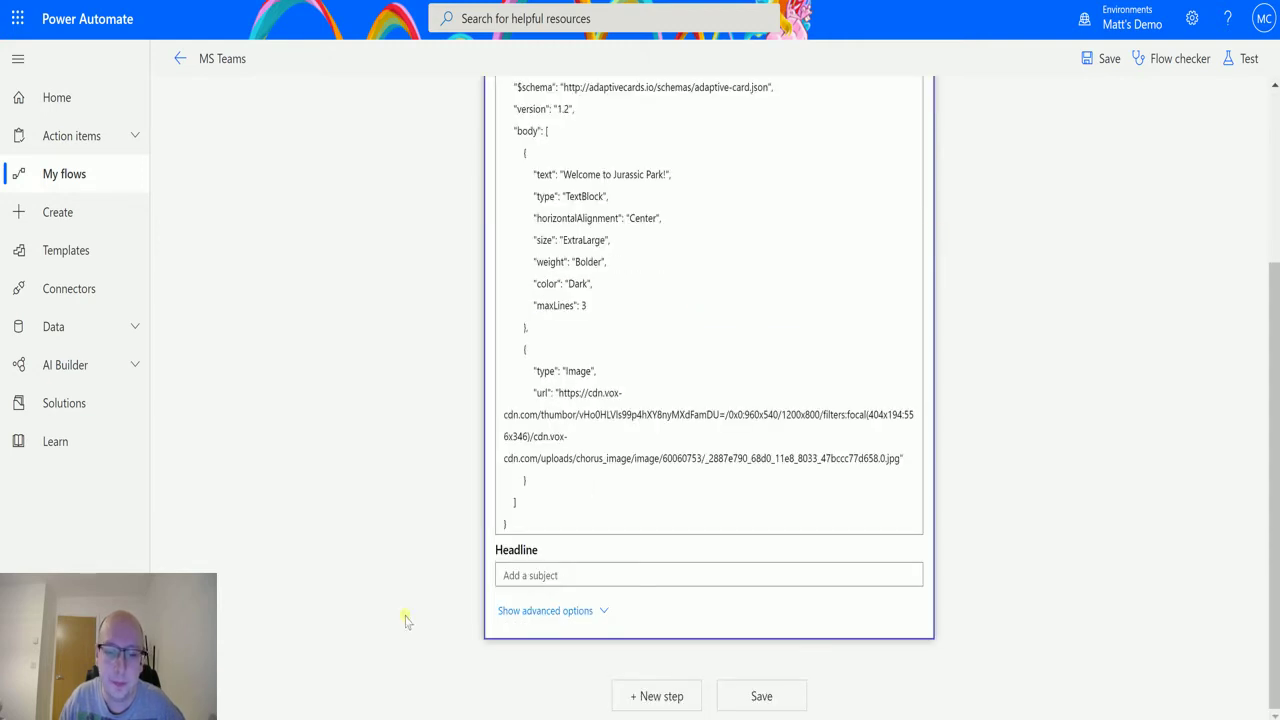
Show the advanced options and set Headline to 'This is the Headline'
click(572, 568)
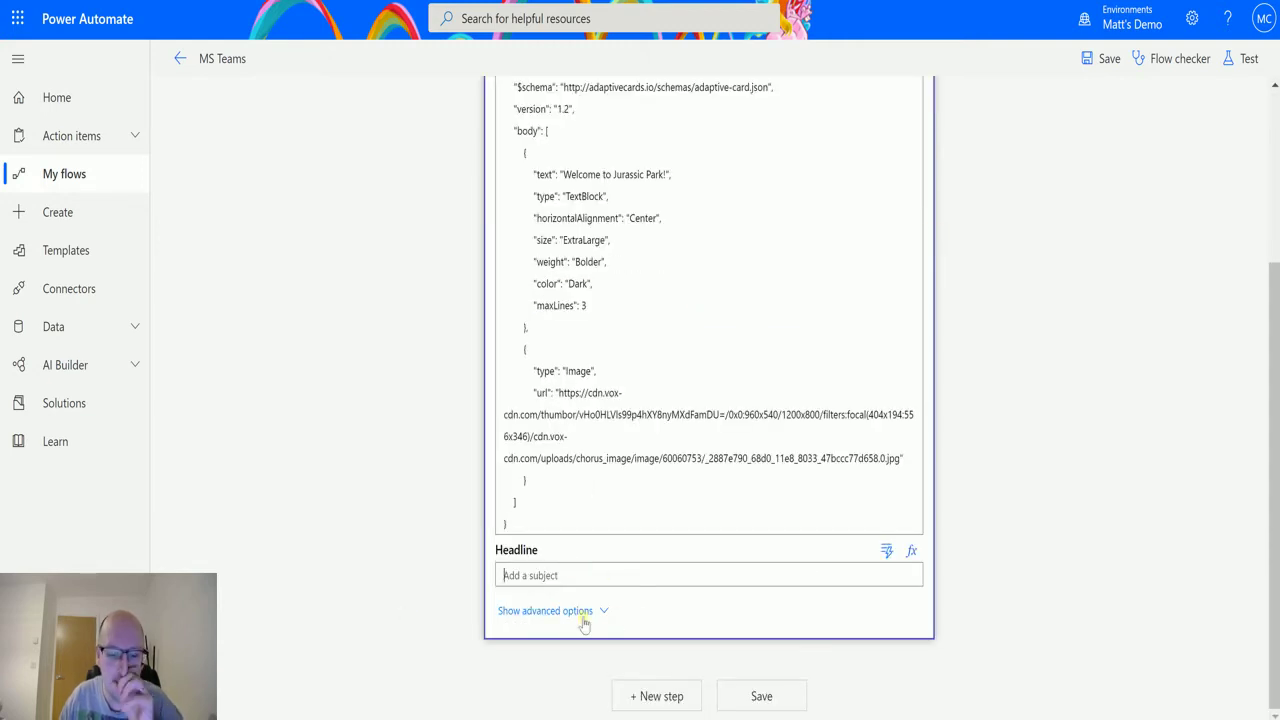
click(575, 612)
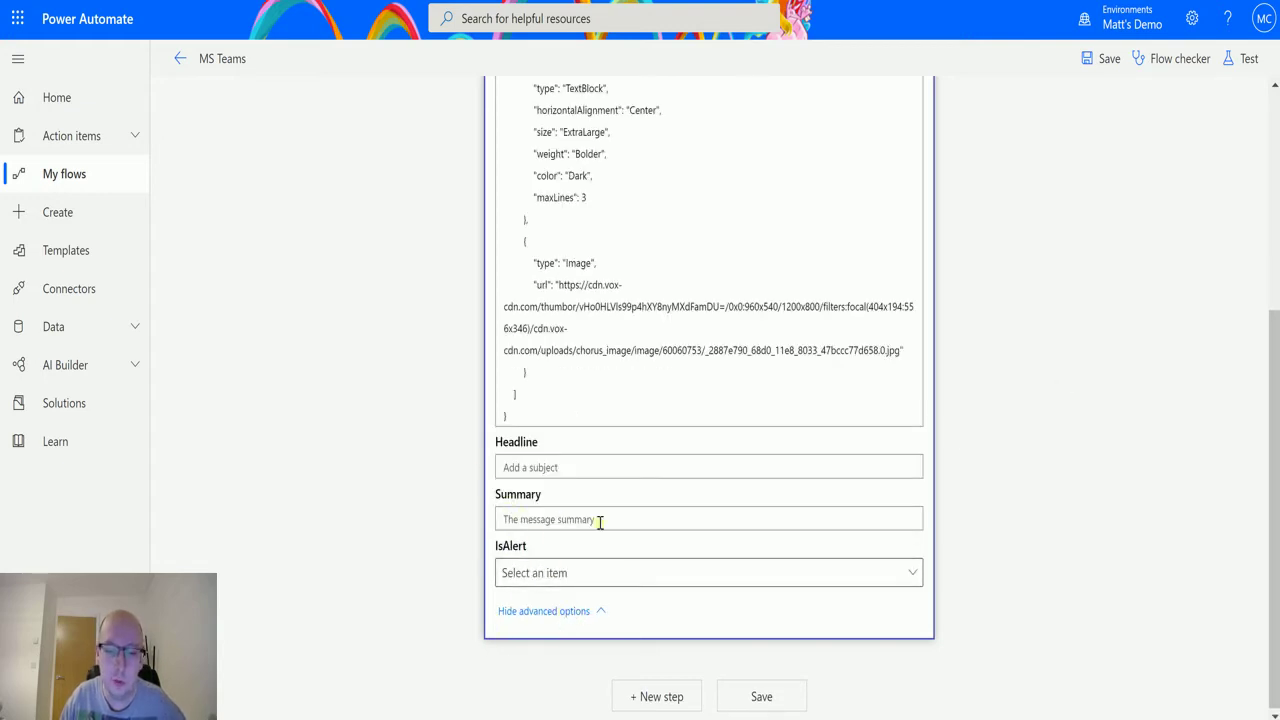
click(566, 472)
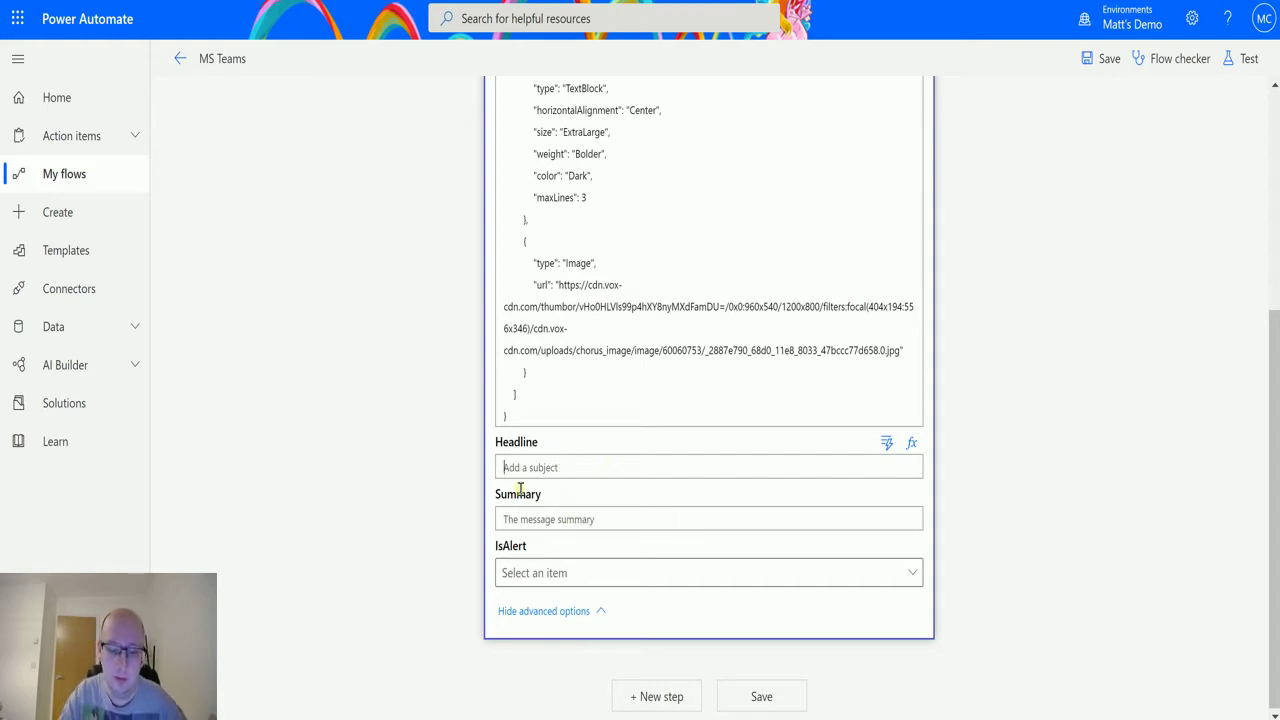
text(This is the )
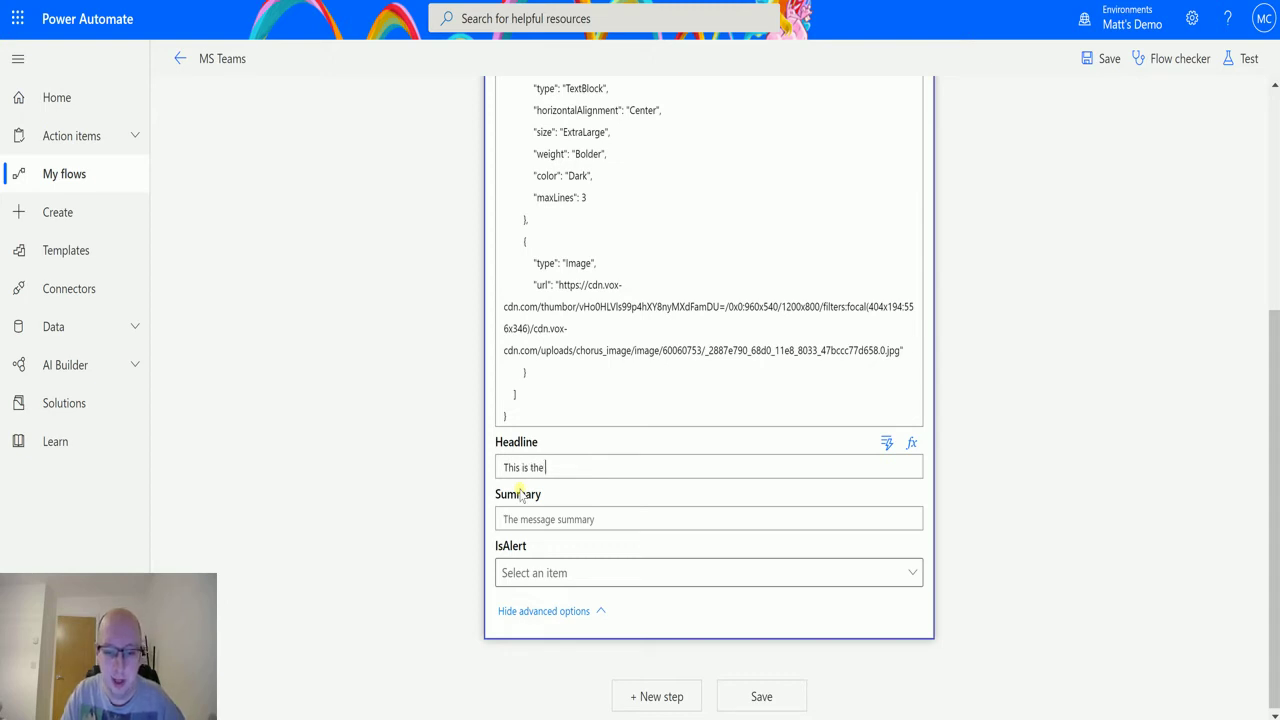
text(Headline)
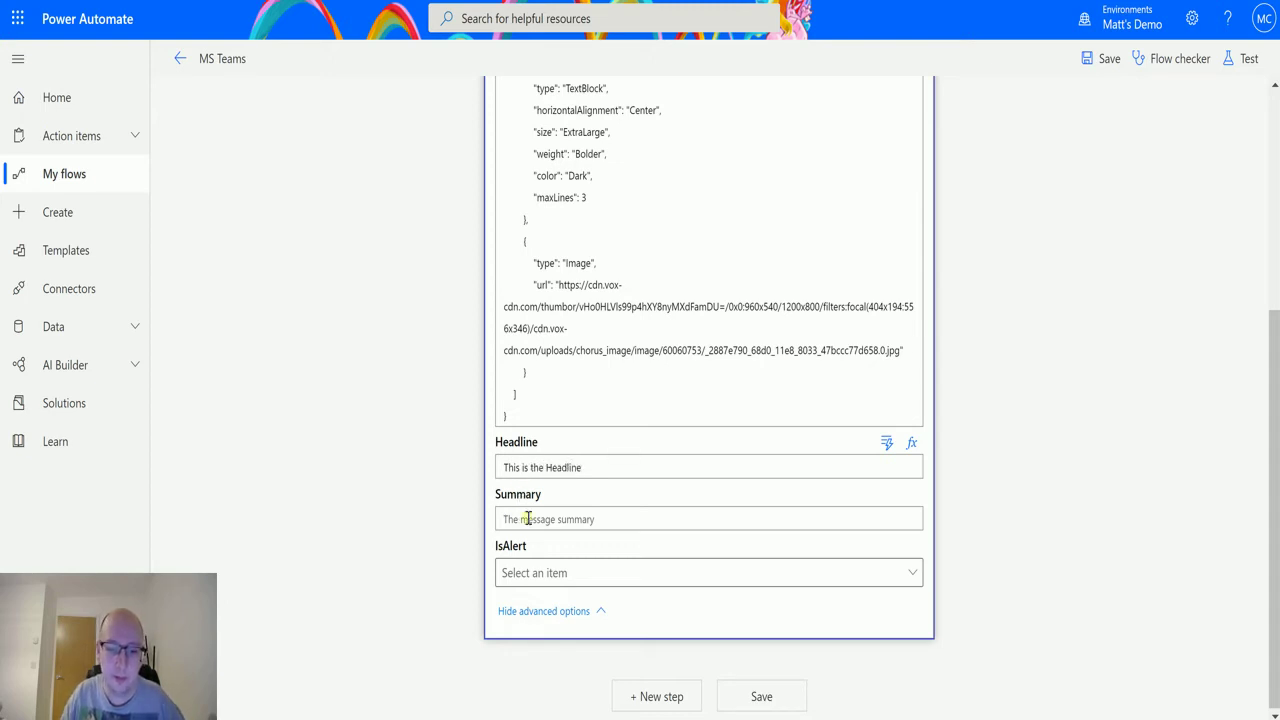
Set Summary to 'This is a summary' and IsAlert to Yes
click(594, 522)
text(This is a summary)
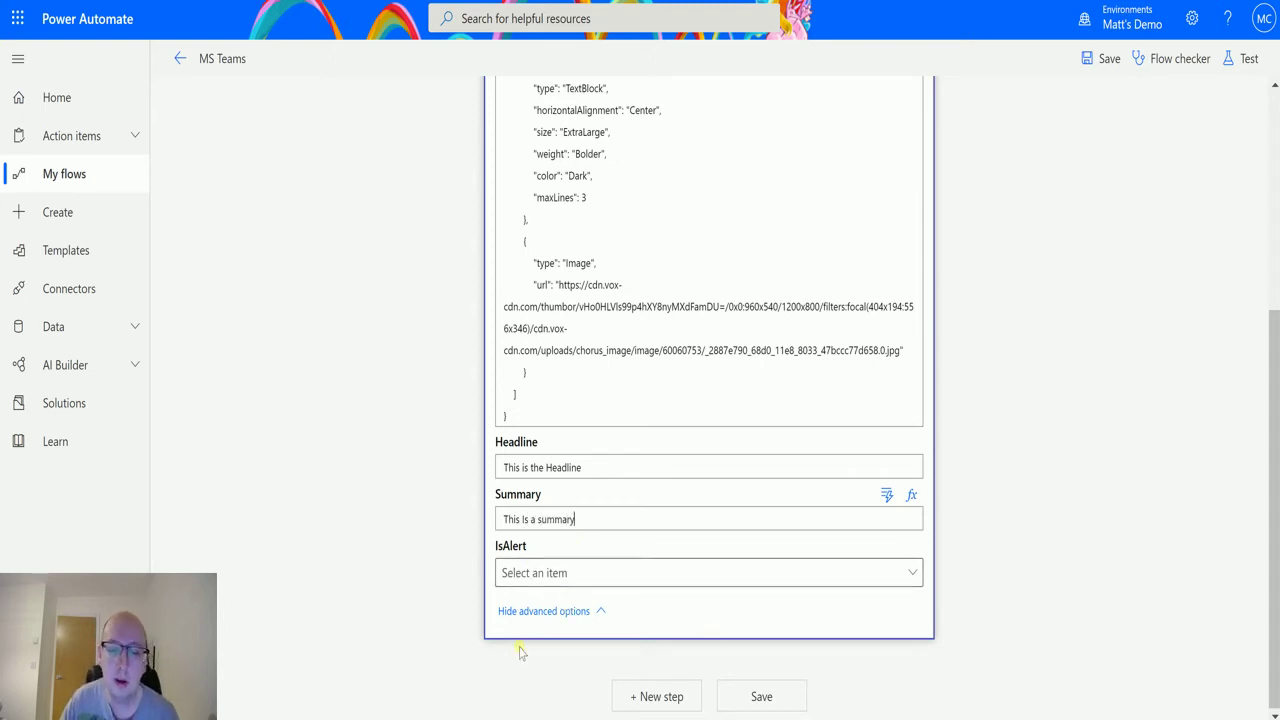
click(611, 583)
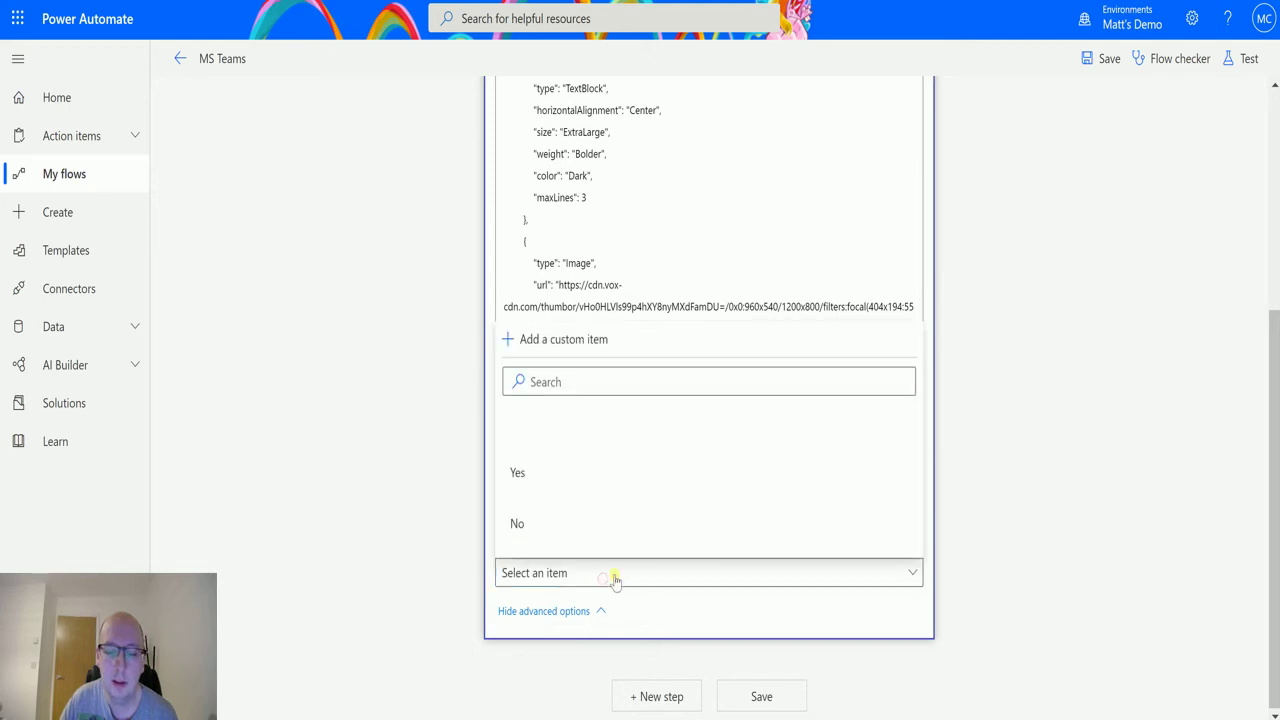
click(561, 491)
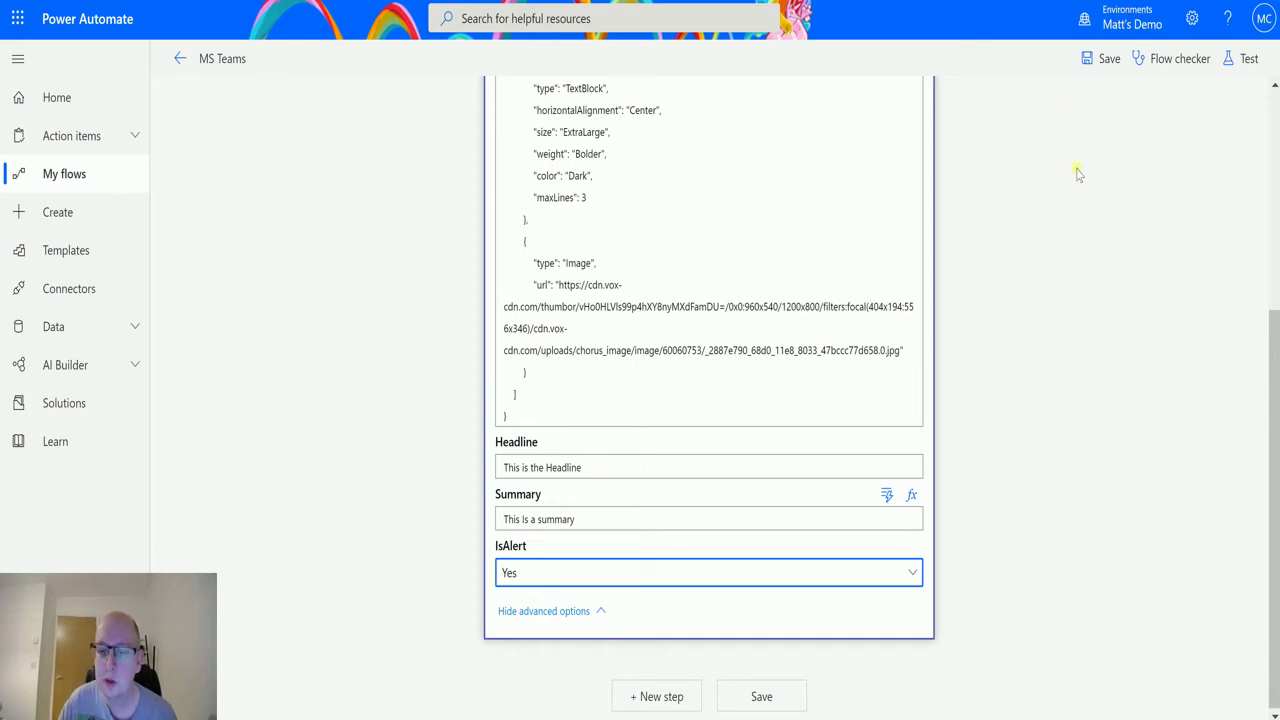
Save the flow and run a manual test, letting both steps complete
scroll(800, 317, up, 3)
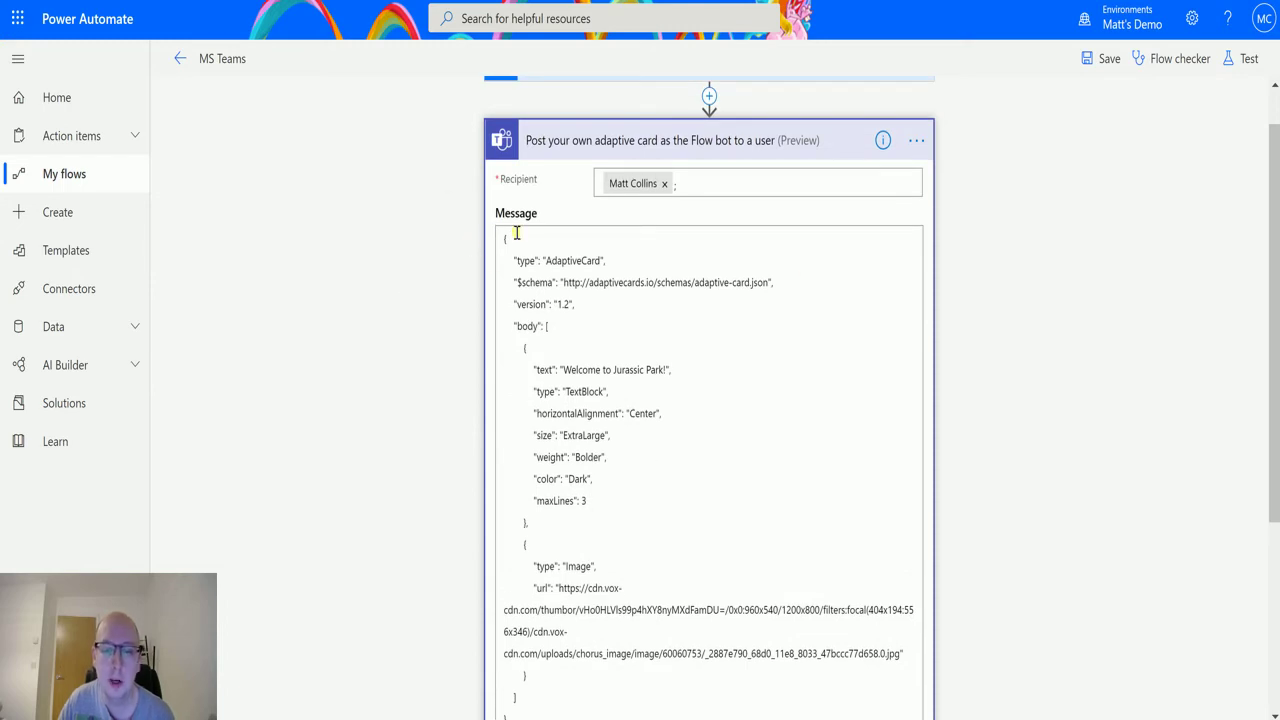
scroll(937, 488, down, 3)
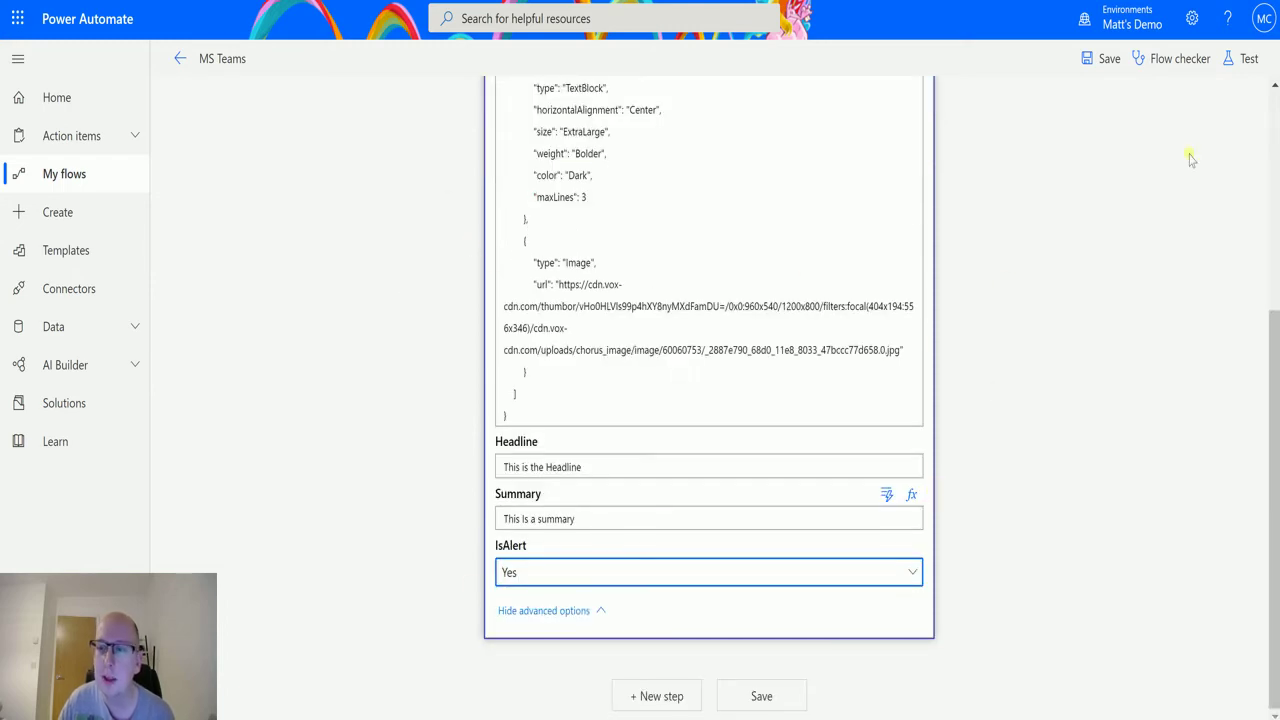
click(1248, 58)
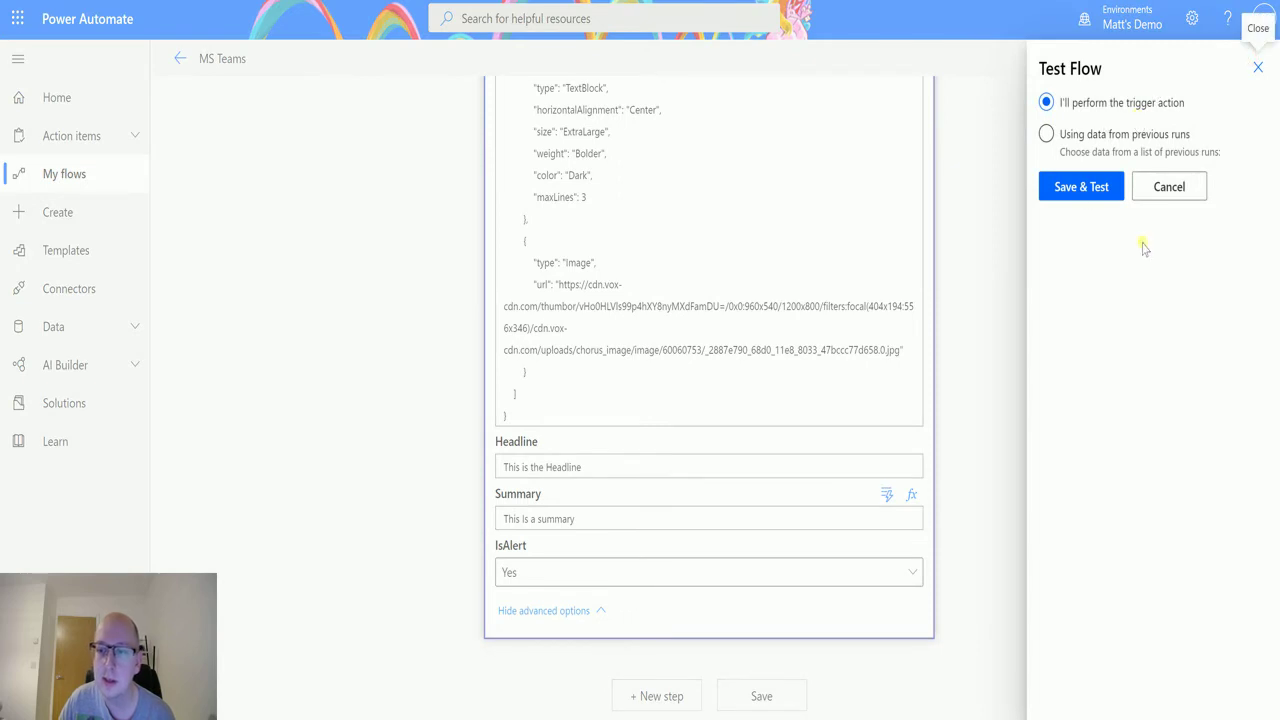
click(1082, 186)
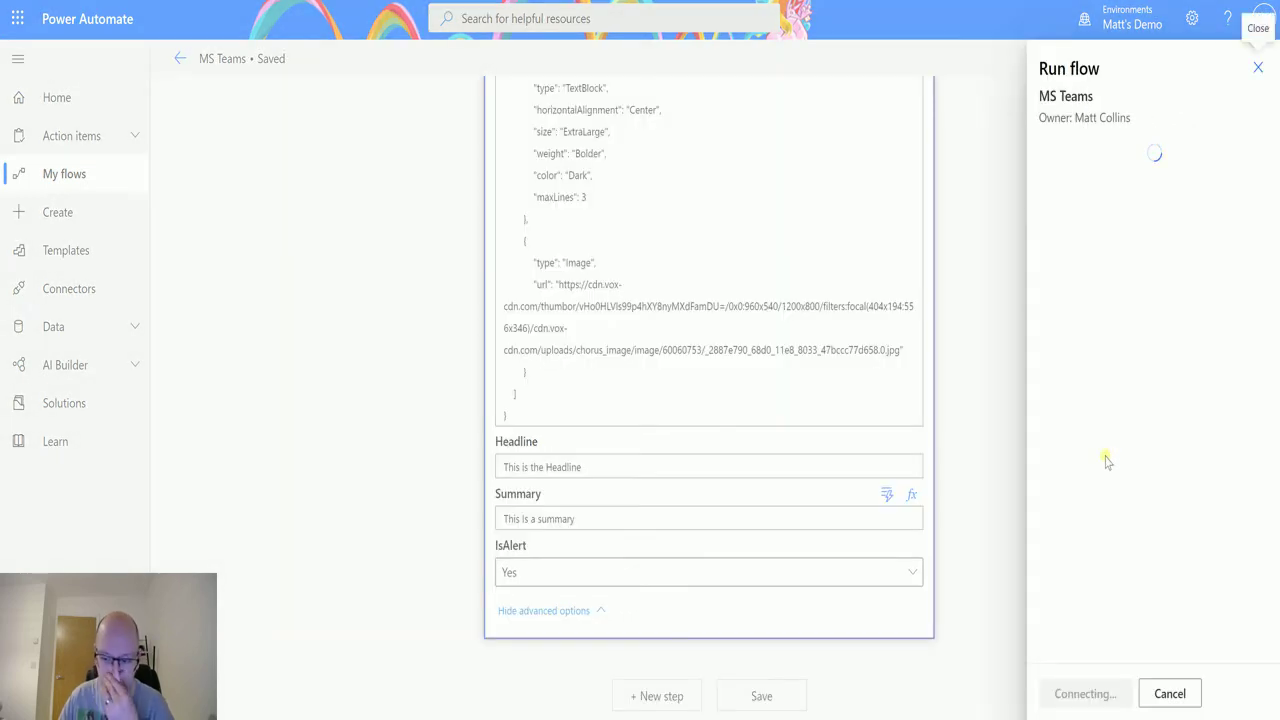
click(1081, 693)
click(1069, 693)
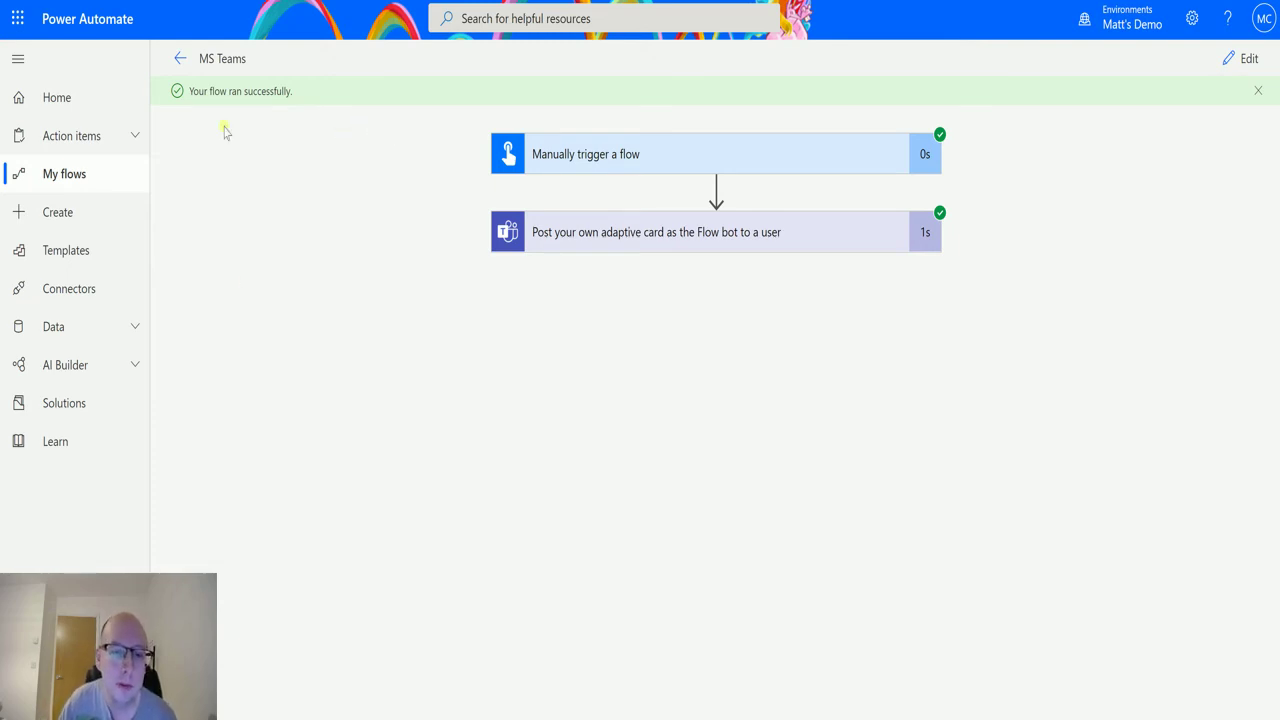
Switch to Teams and open the Flow app chat showing the Jurassic Park card
key(alt+Tab)
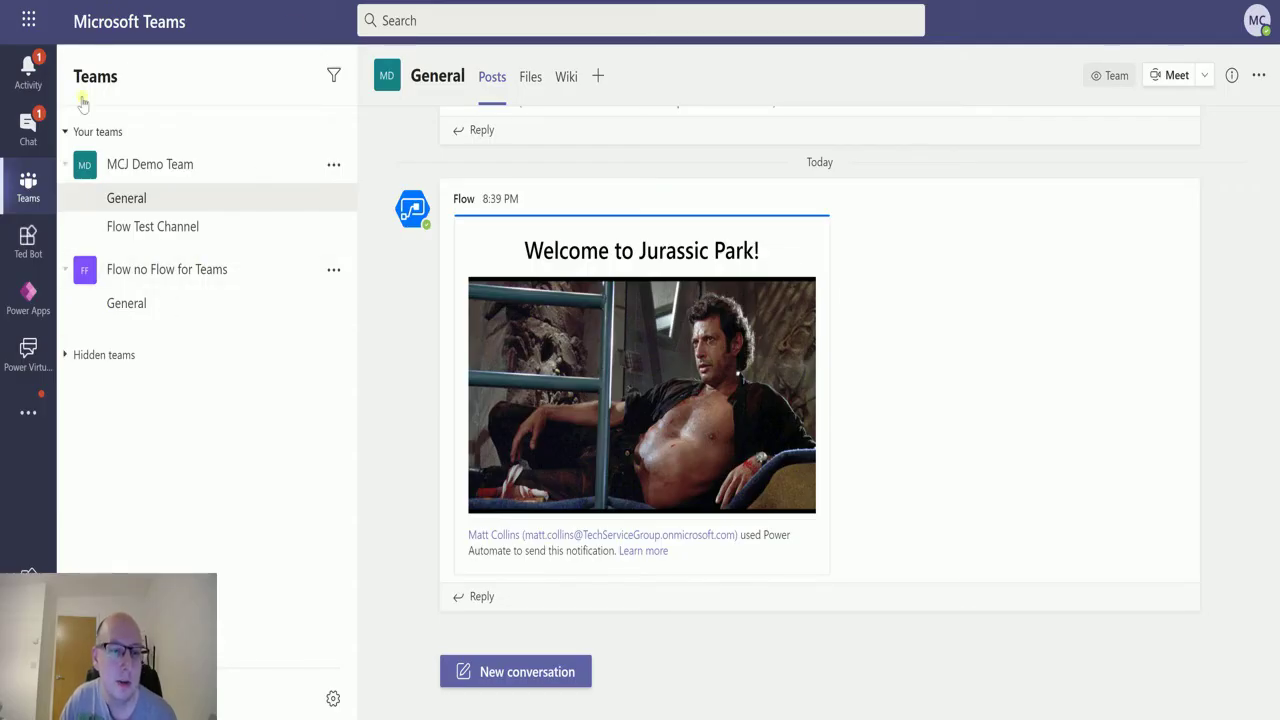
click(27, 418)
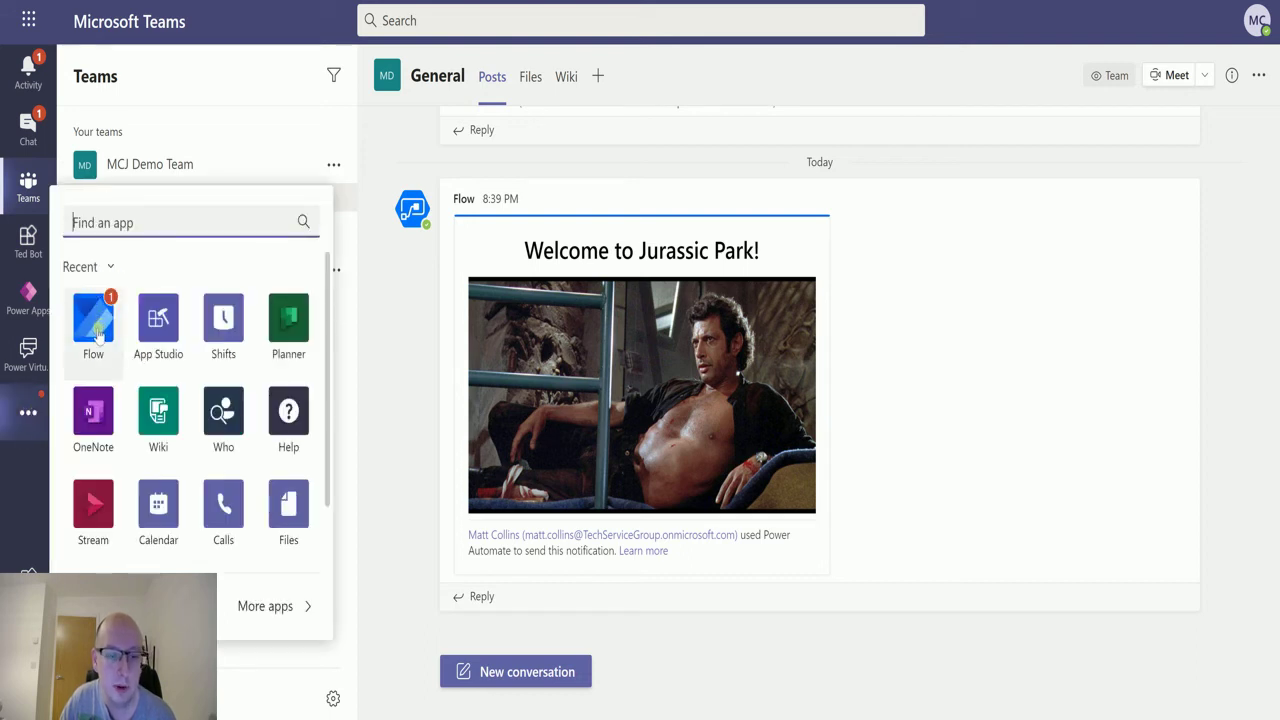
click(31, 71)
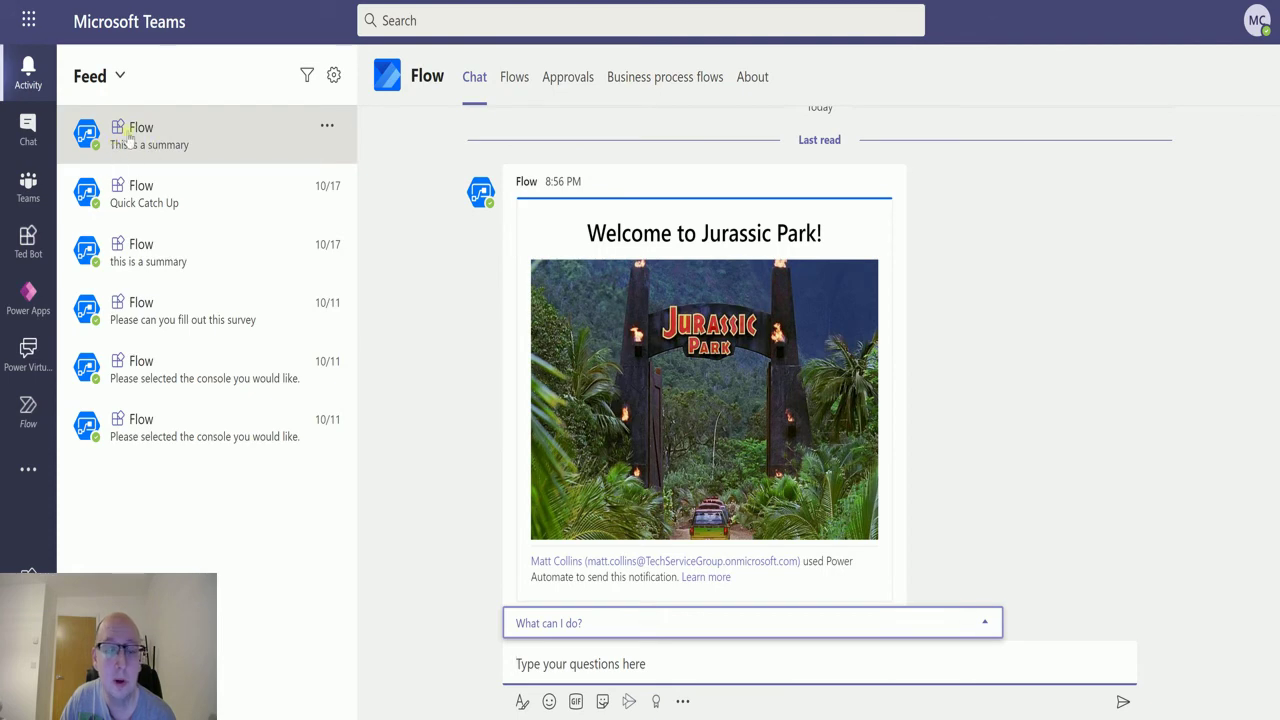
Check Chat and Activity, then return to the MCJ Demo Team's General channel with the earlier card
click(30, 130)
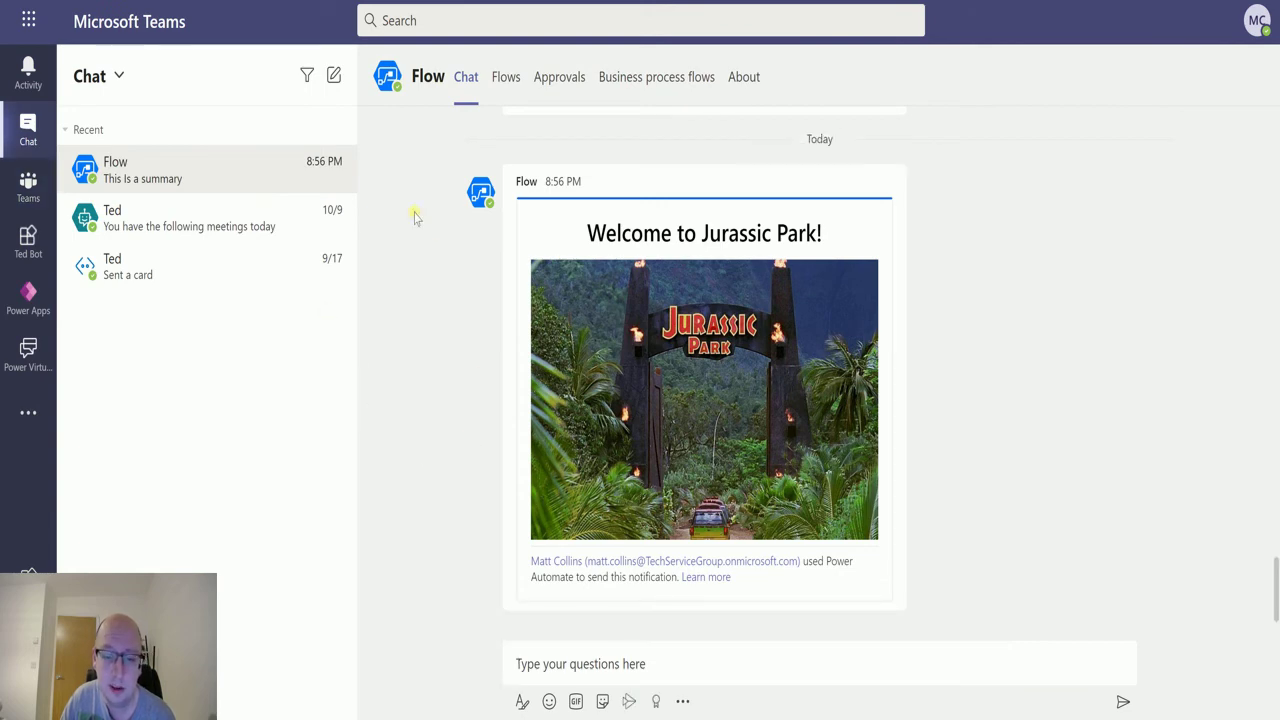
click(28, 72)
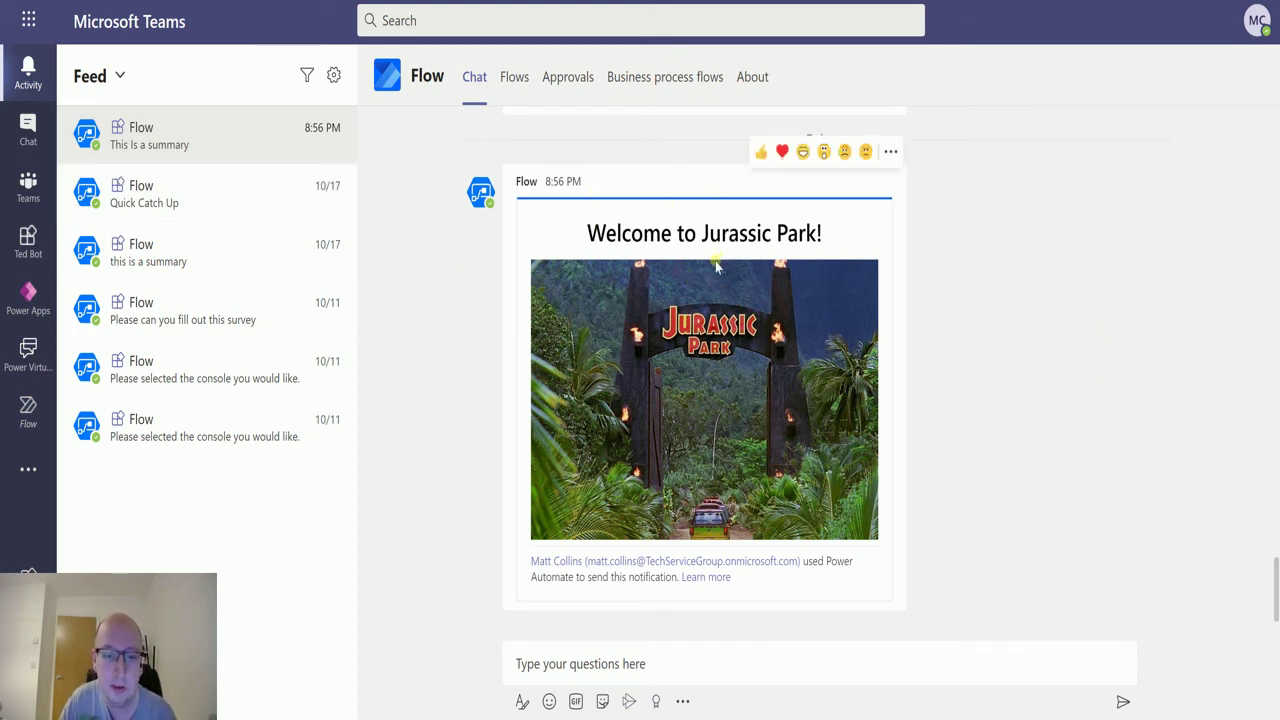
scroll(716, 265, up, 2)
scroll(760, 400, down, 2)
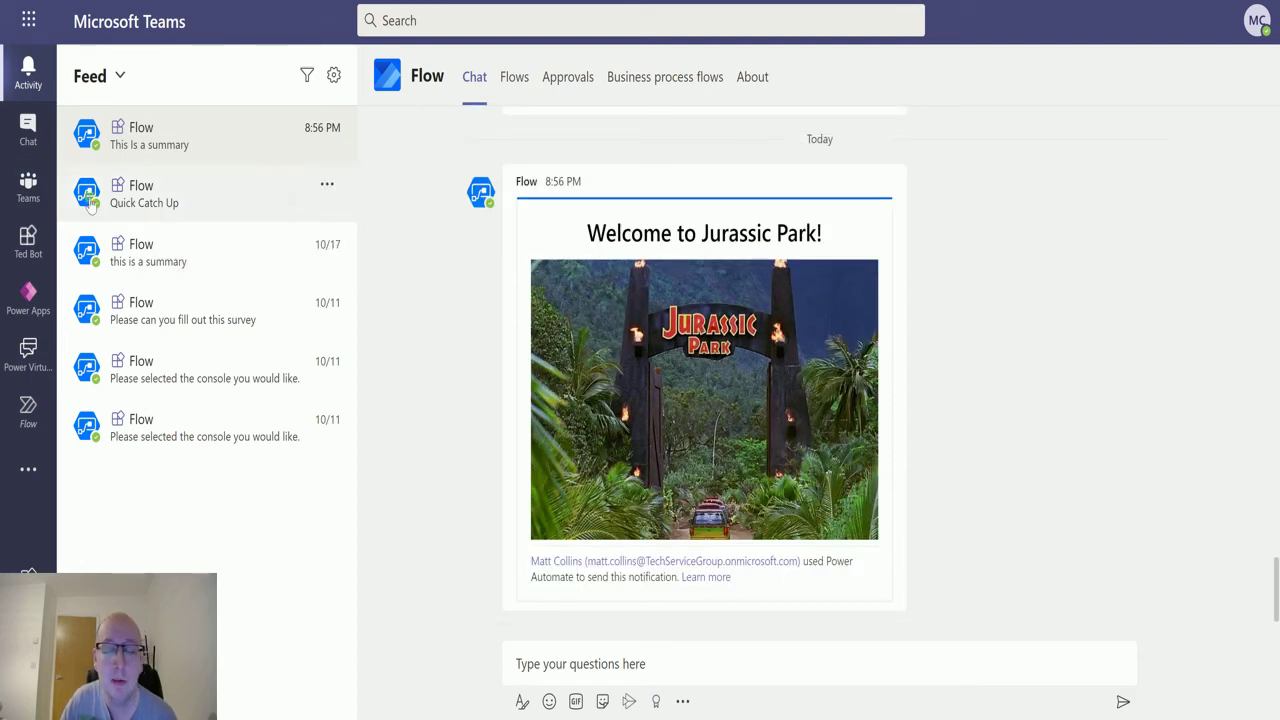
mouse_move(90, 203)
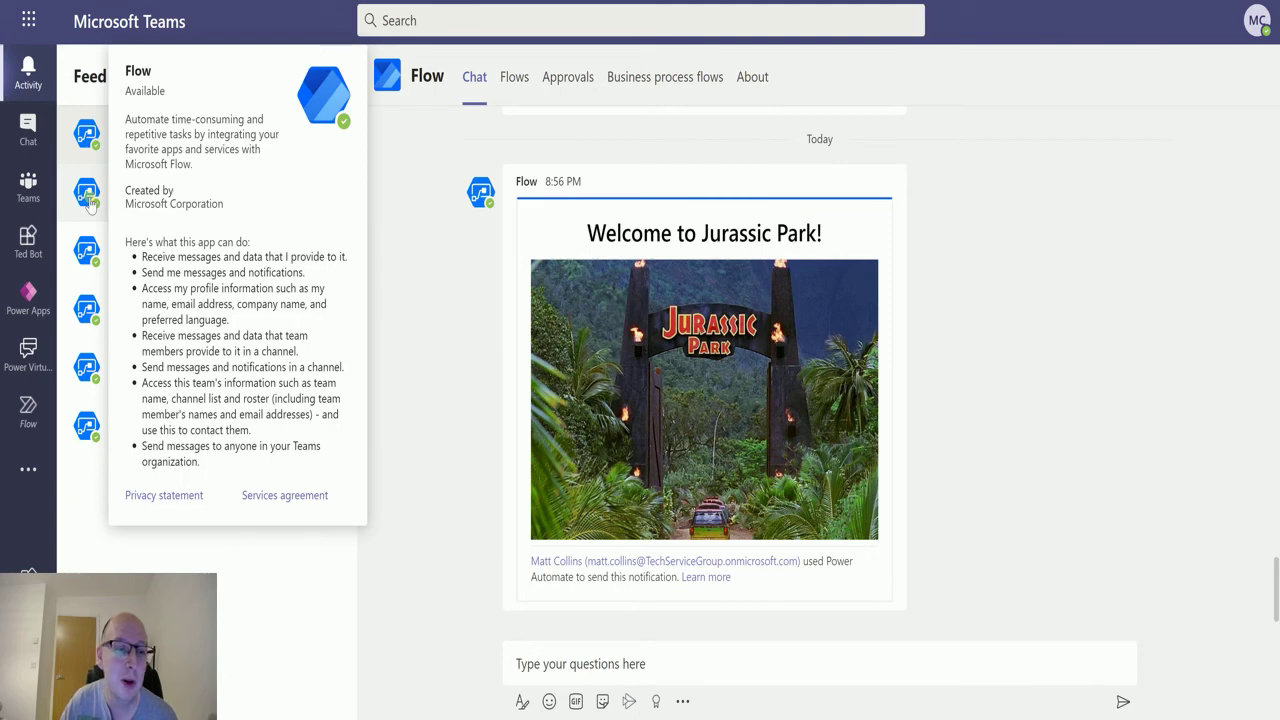
click(28, 187)
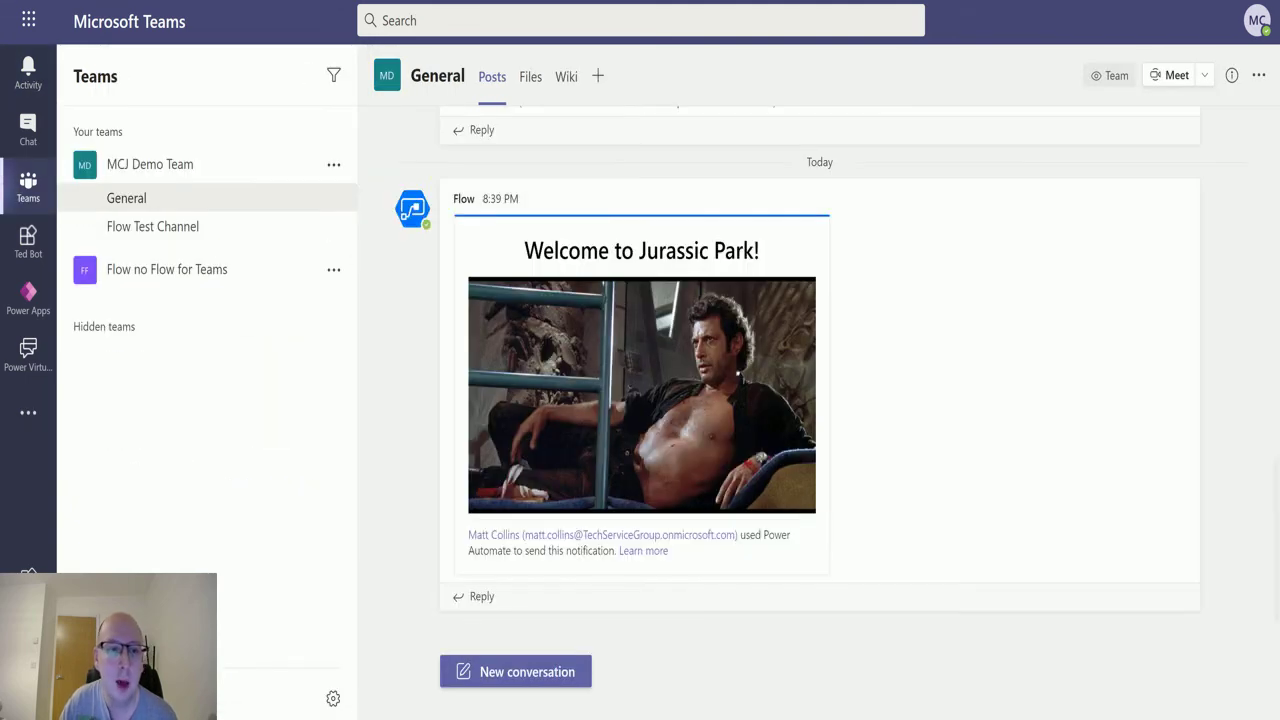
Back in Power Automate, expand the run's card step to view all inputs and the Message Id
key(alt+Tab)
click(805, 240)
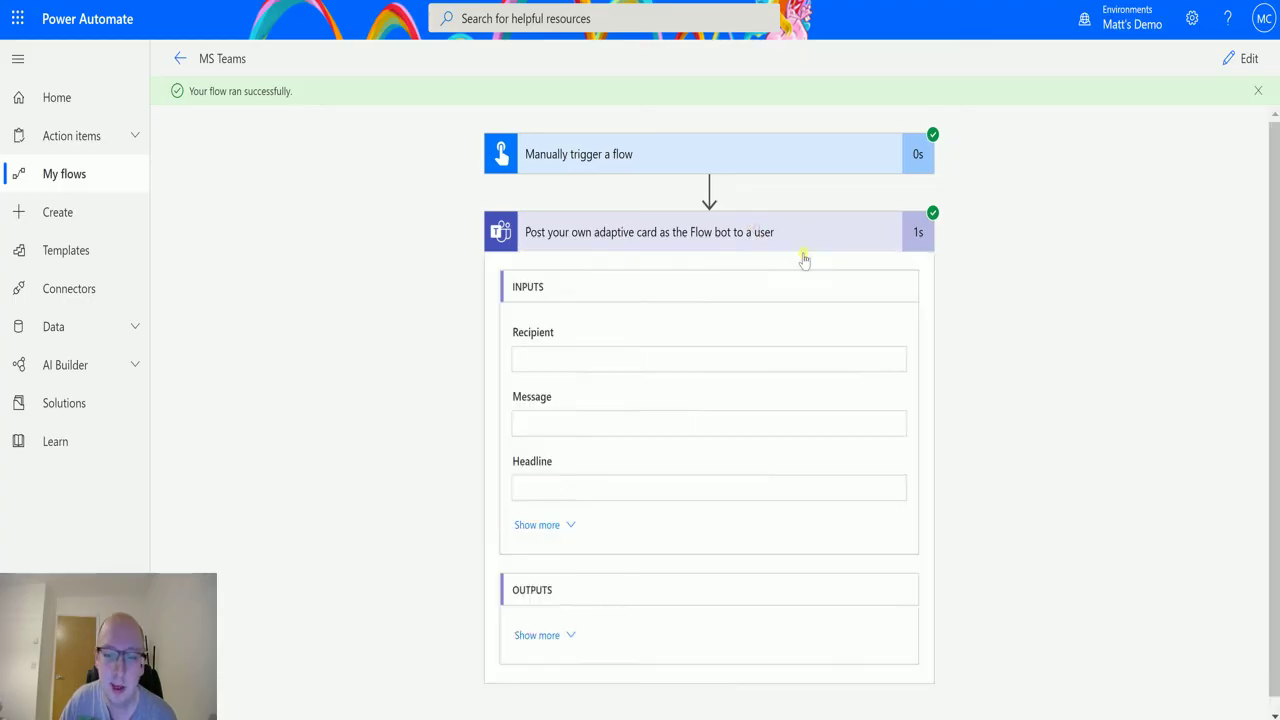
scroll(594, 551, down, 1)
click(553, 508)
scroll(553, 508, down, 1)
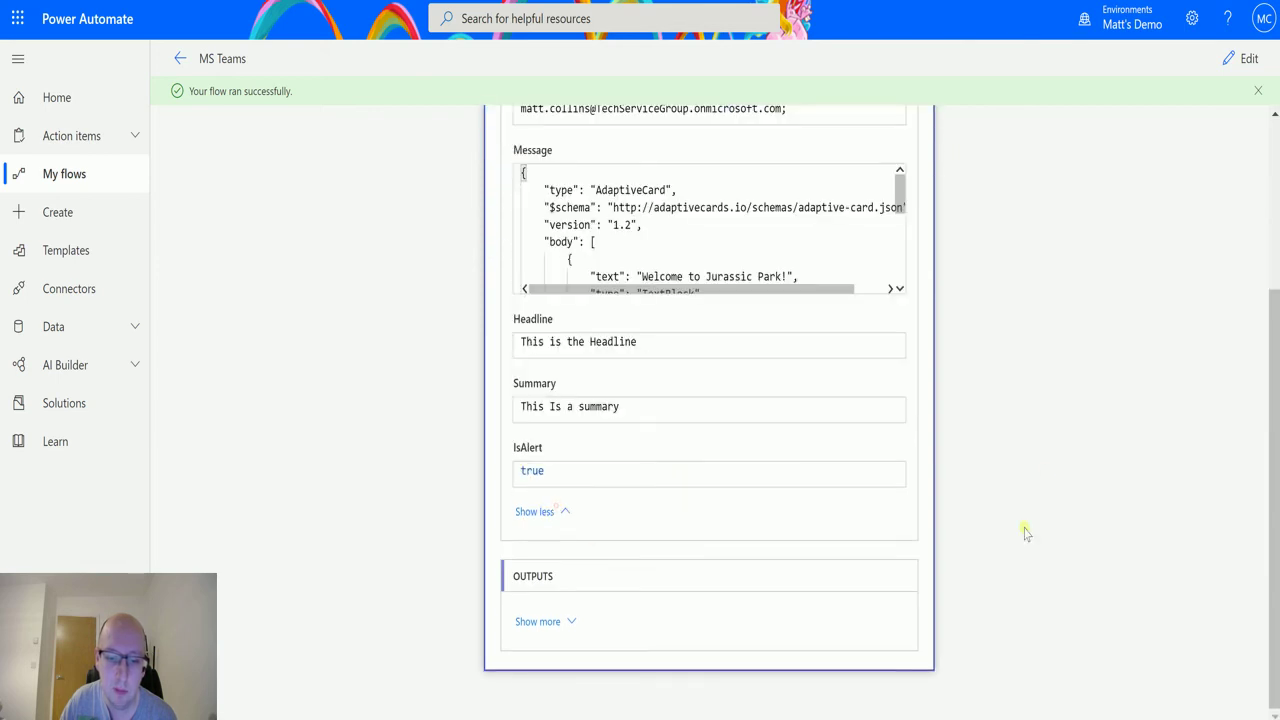
click(543, 621)
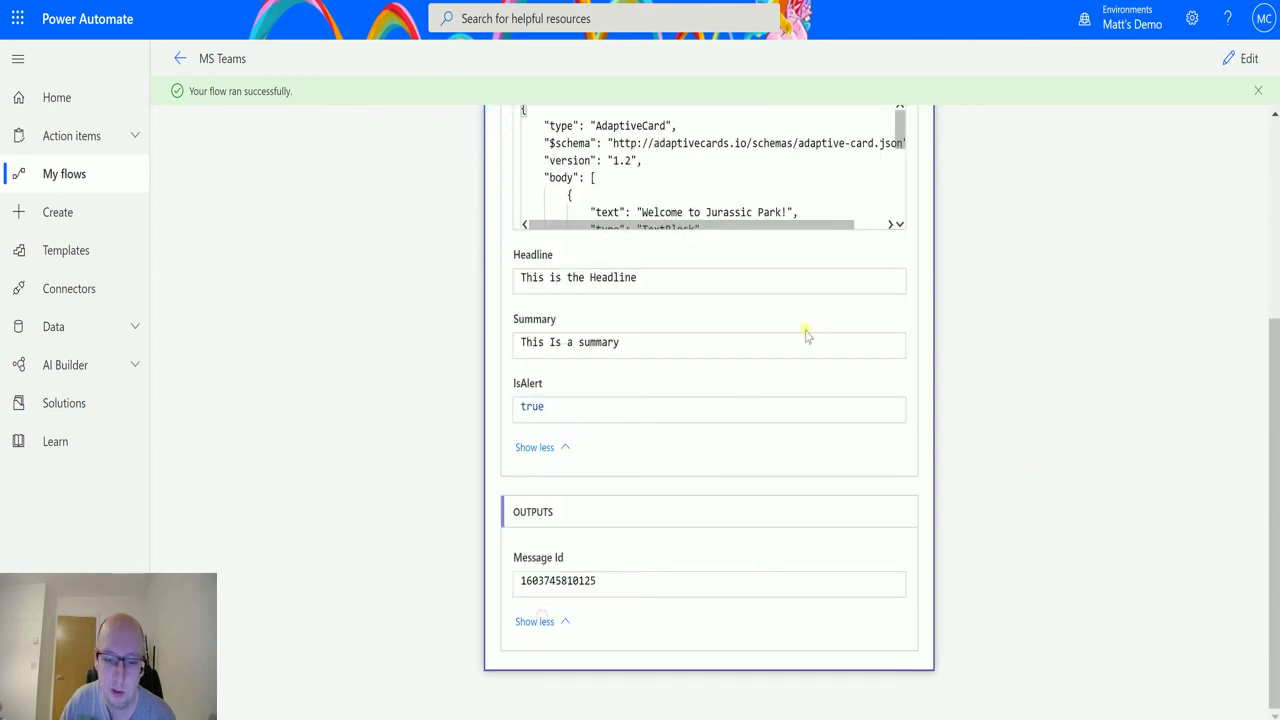
scroll(826, 283, up, 3)
scroll(745, 445, down, 5)
scroll(873, 417, up, 3)
scroll(873, 417, up, 5)
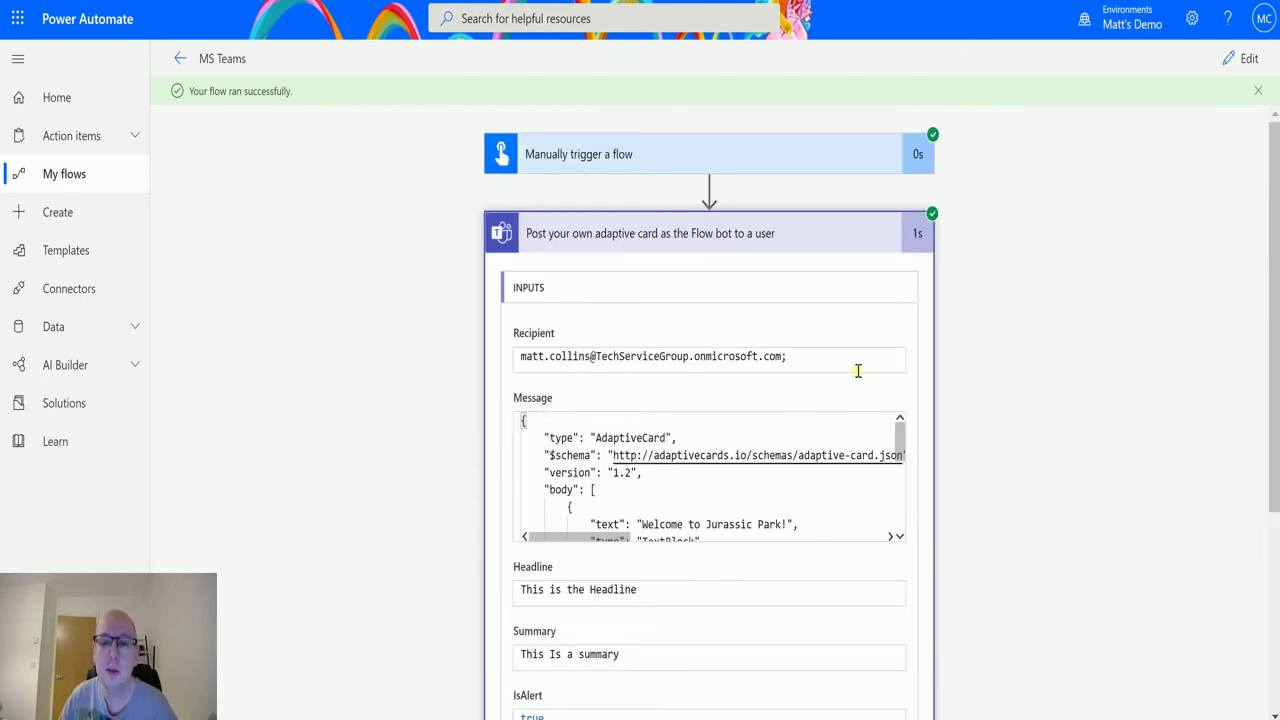